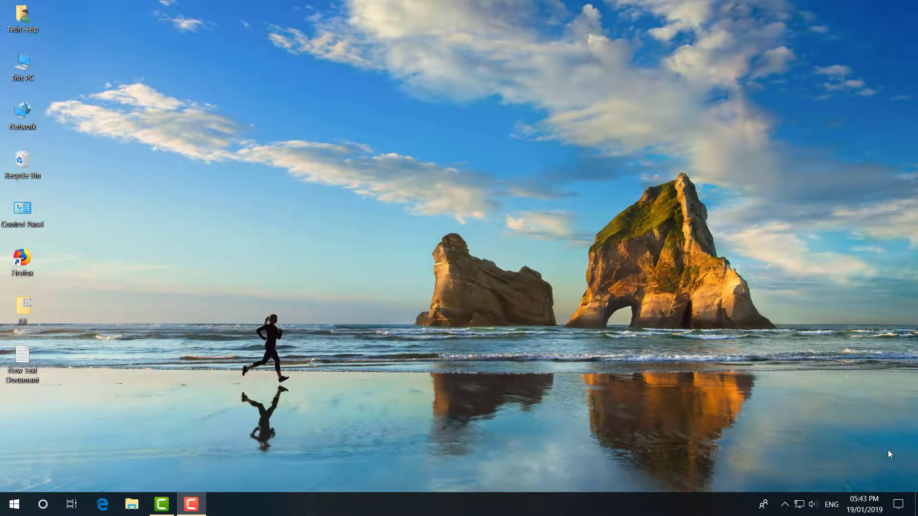
# Launch Task Manager from the taskbar and select the Windows Explorer process in the Processes list.
pyautogui.rightClick(591, 511)
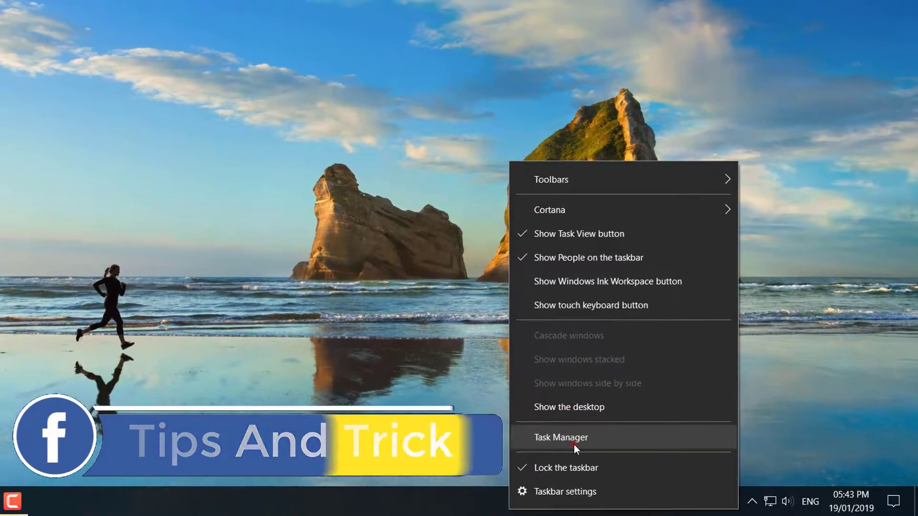
pyautogui.click(574, 445)
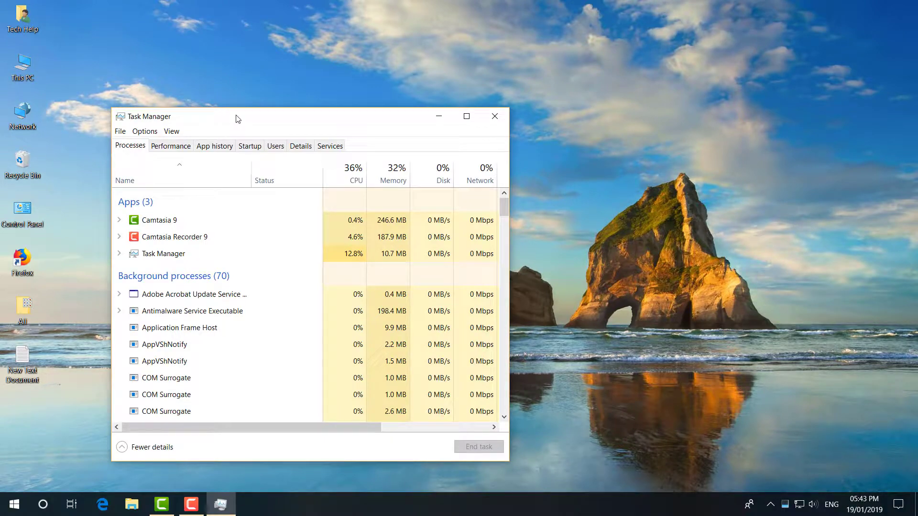
pyautogui.moveTo(275, 117); pyautogui.dragTo(386, 136)
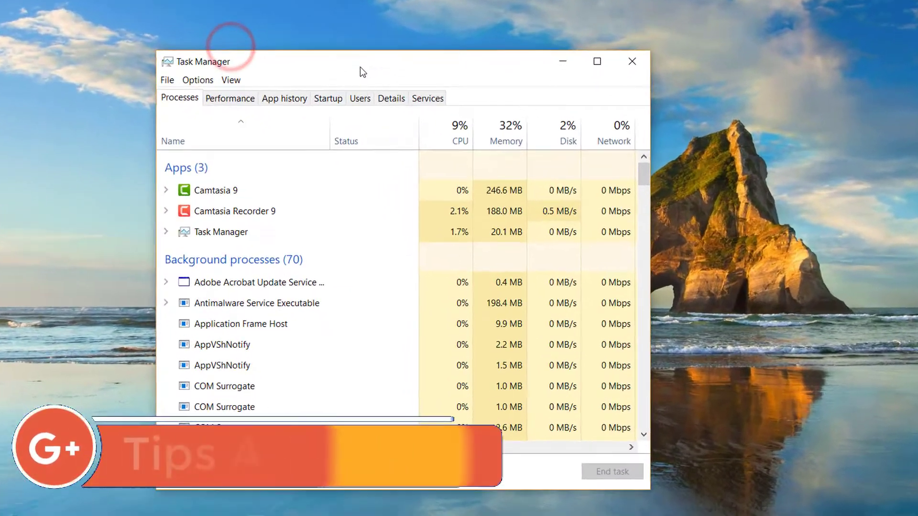
pyautogui.moveTo(643, 173); pyautogui.dragTo(652, 422)
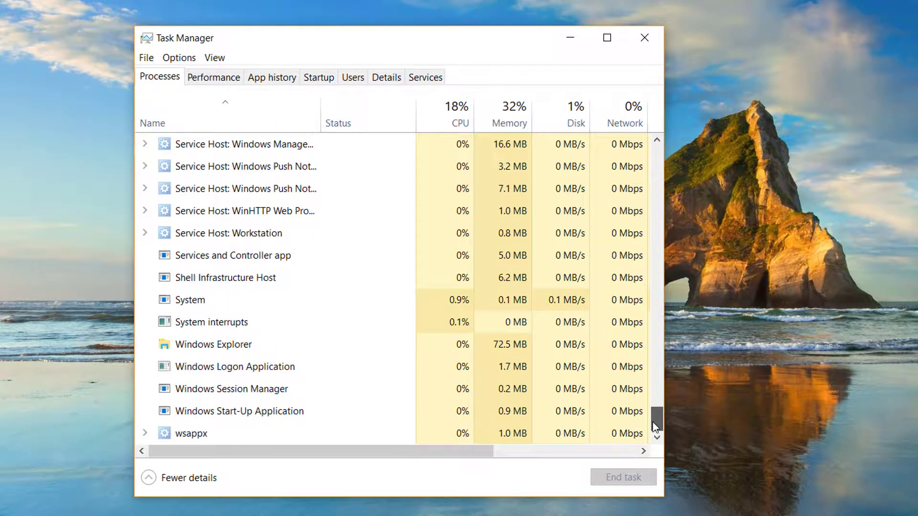
pyautogui.click(229, 342)
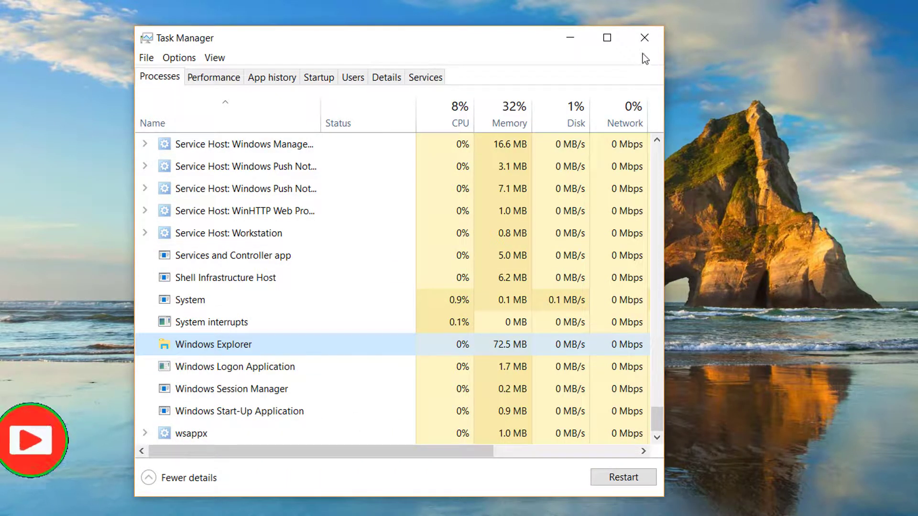
# Close Task Manager, copy the AutomaticDestinations path from New Text Document, and minimize Notepad.
pyautogui.click(644, 38)
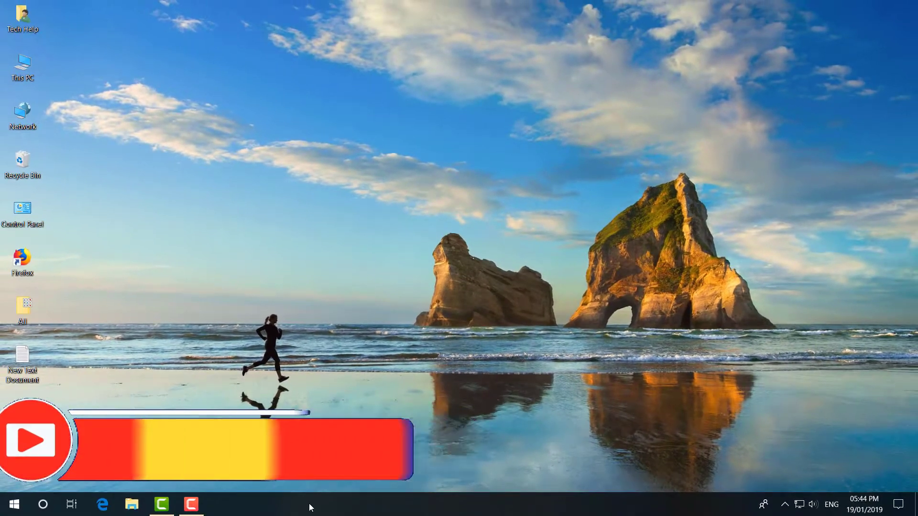
pyautogui.click(308, 505)
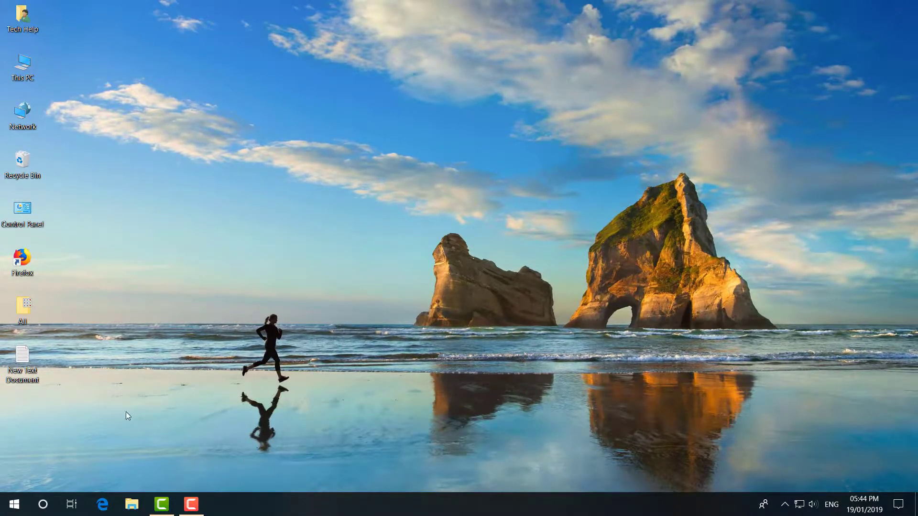
pyautogui.doubleClick(26, 366)
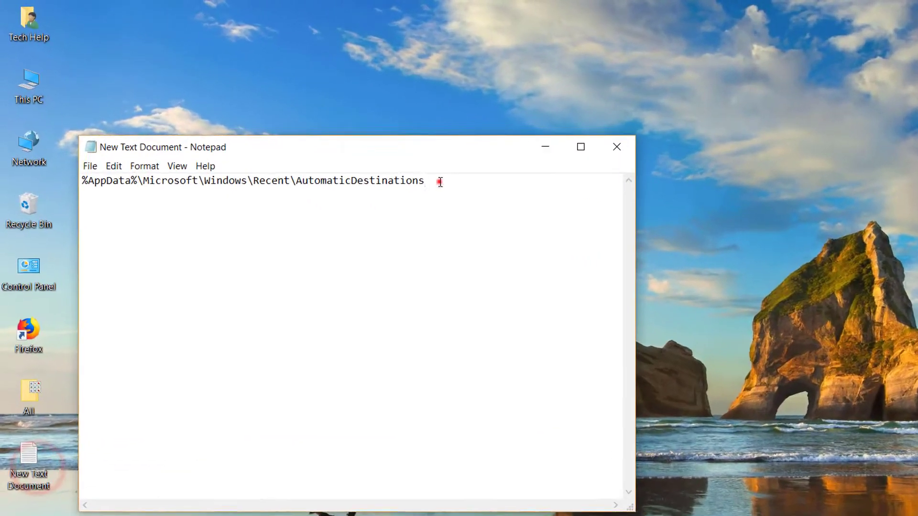
pyautogui.moveTo(340, 141); pyautogui.dragTo(40, 104)
pyautogui.rightClick(173, 200)
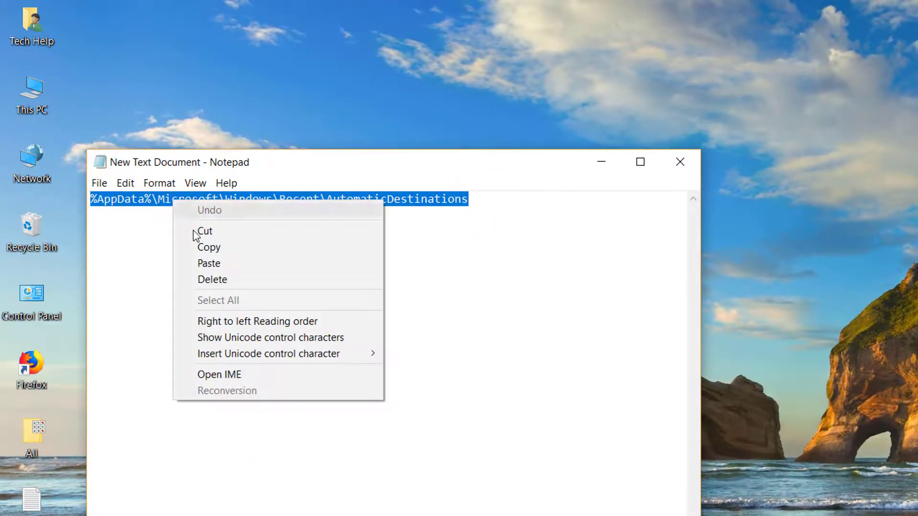
pyautogui.click(200, 248)
pyautogui.click(601, 167)
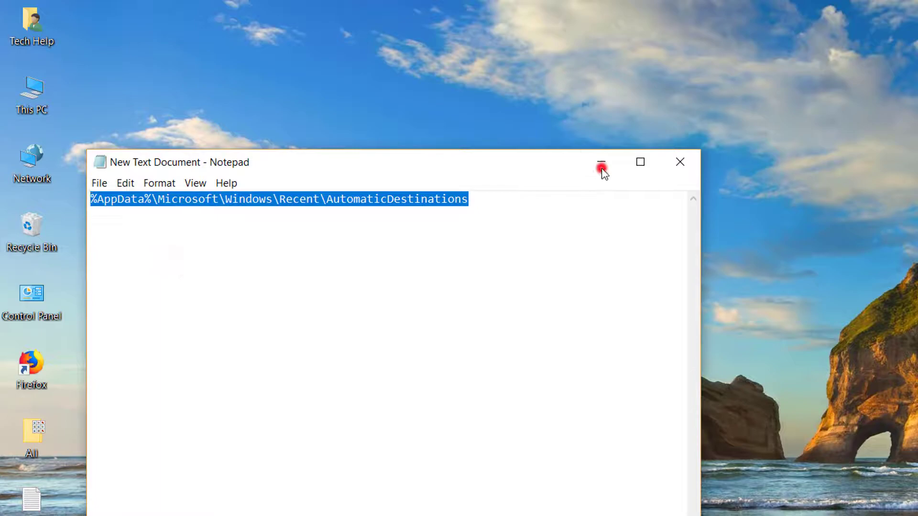
# Go to the pasted AutomaticDestinations path in This PC, select all 39 history files, and close Explorer.
pyautogui.doubleClick(19, 87)
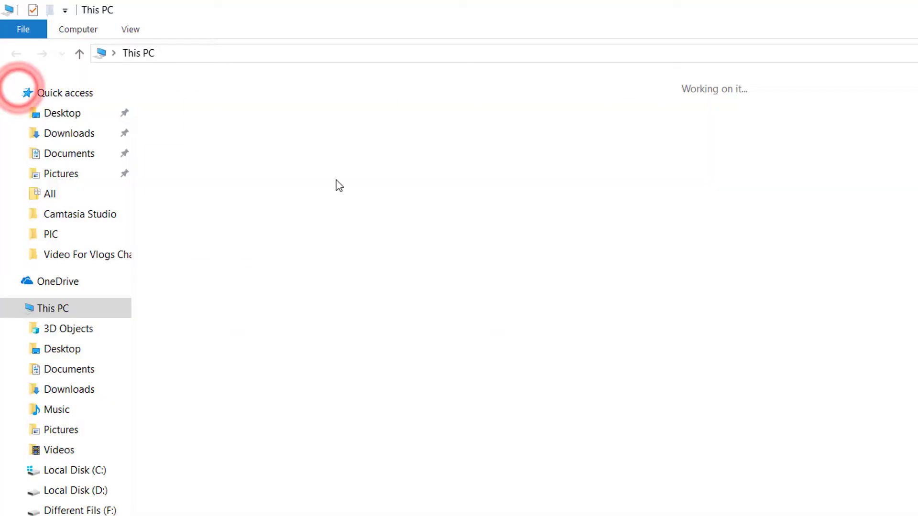
pyautogui.click(240, 53)
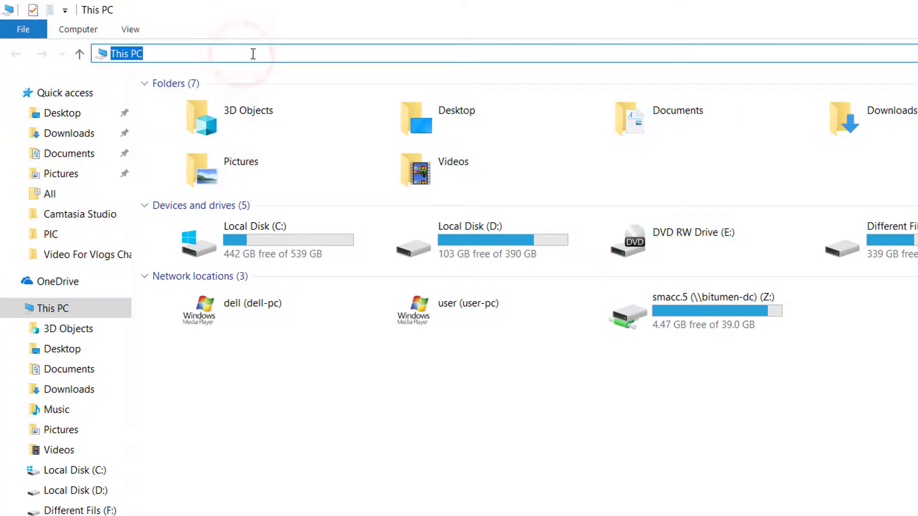
pyautogui.hotkey('ctrl', 'v')
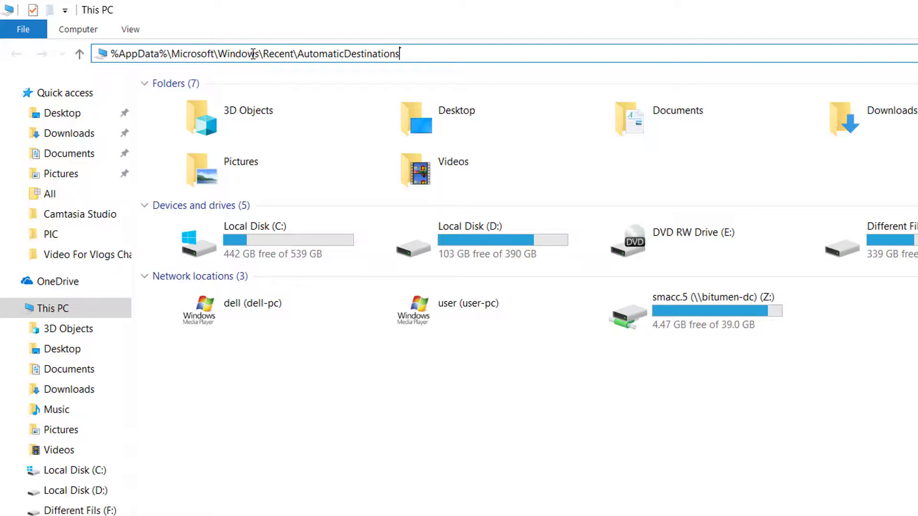
pyautogui.press('Return')
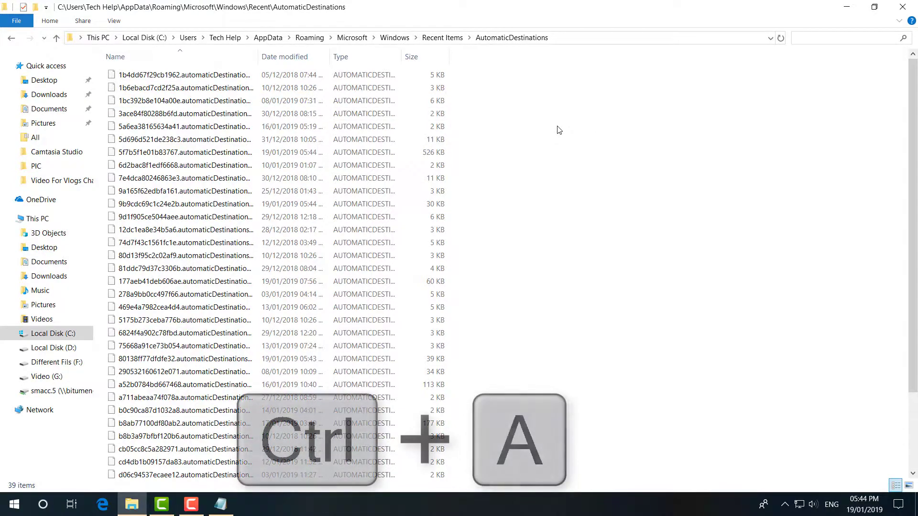
pyautogui.hotkey('ctrl', 'a')
pyautogui.rightClick(285, 192)
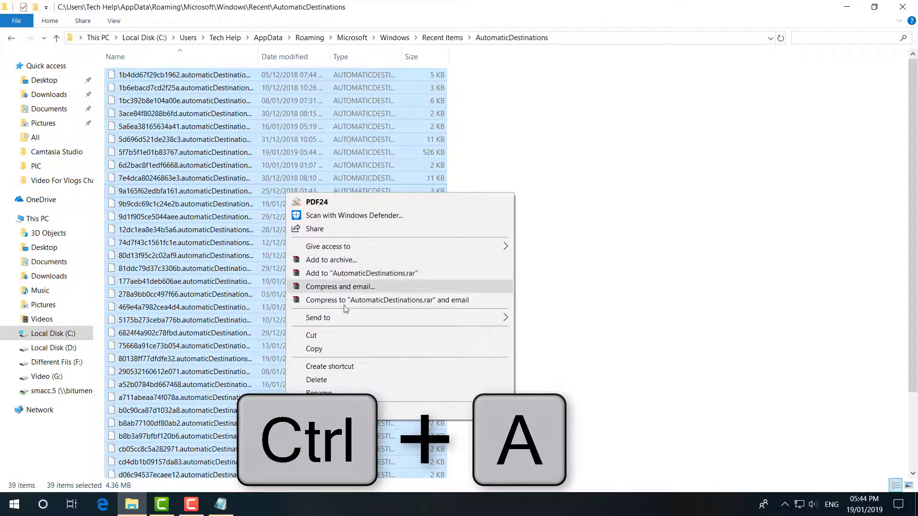
pyautogui.click(905, 7)
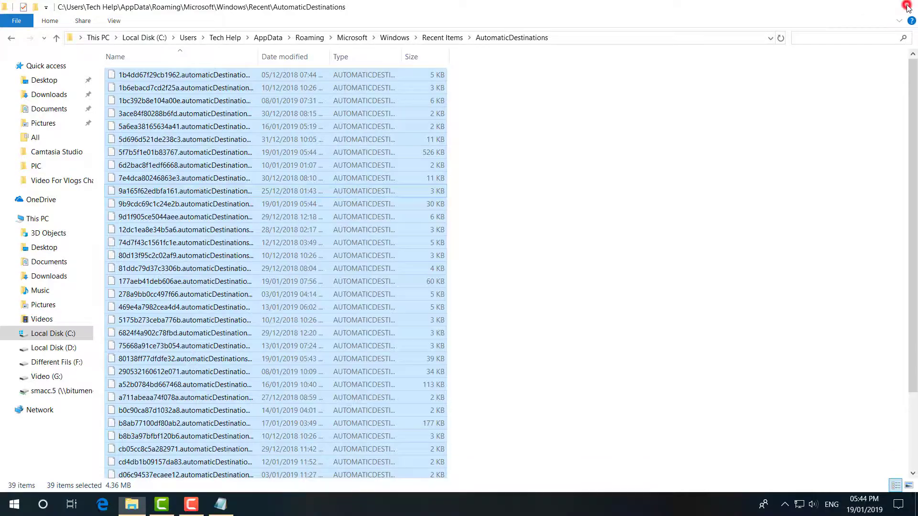
pyautogui.click(904, 8)
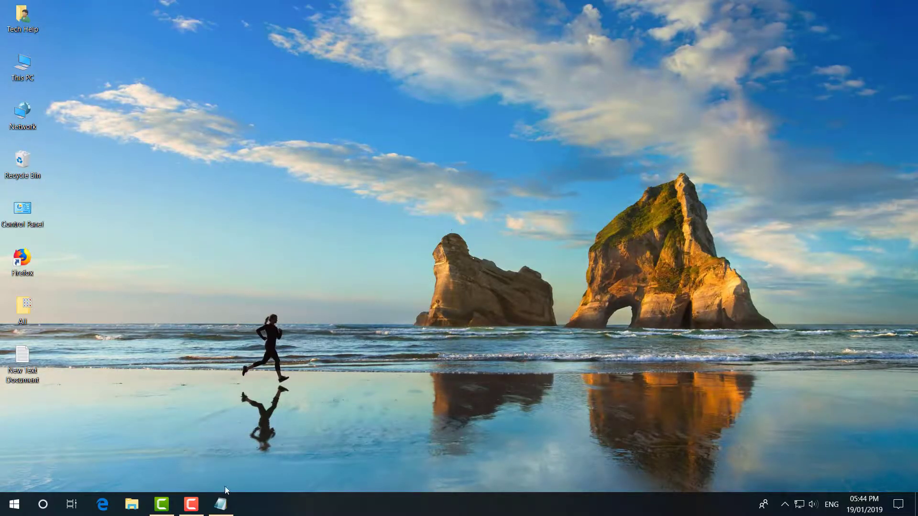
# Close the Notepad note, then view Indexing Options and its Advanced settings, closing both unchanged.
pyautogui.click(221, 504)
pyautogui.click(487, 120)
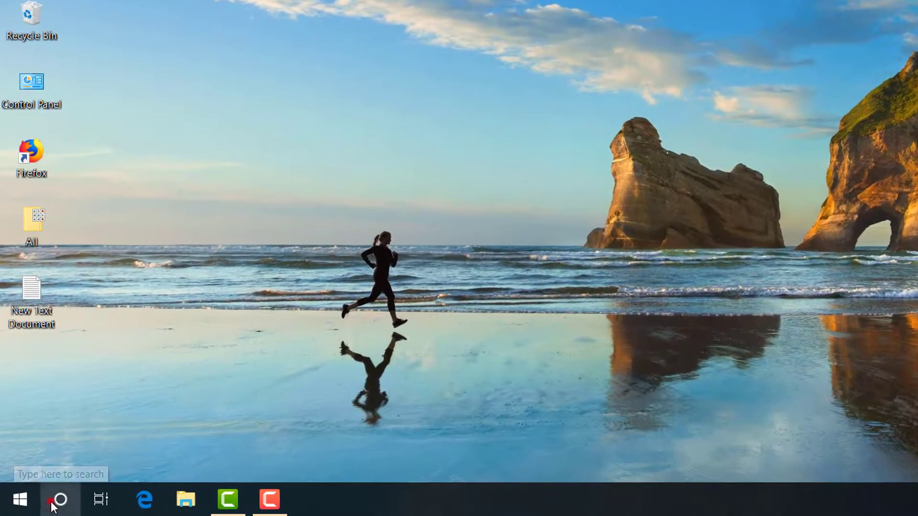
pyautogui.click(39, 505)
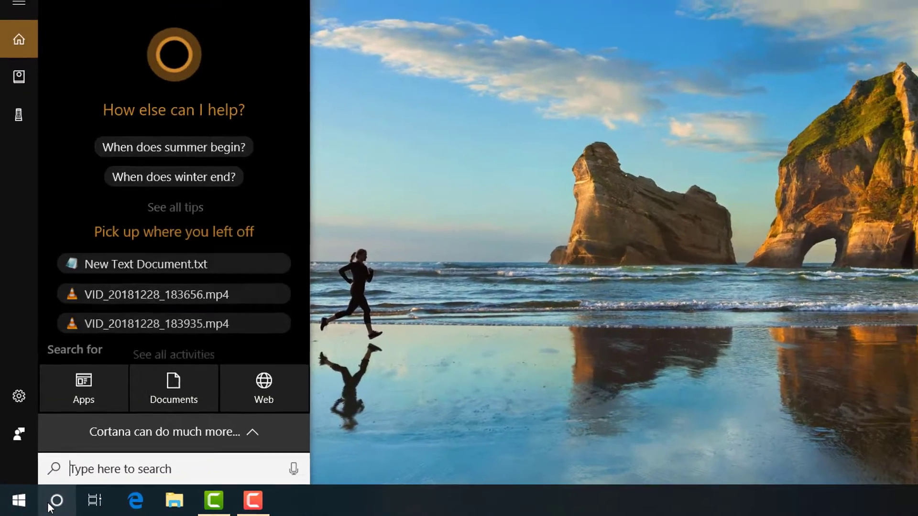
pyautogui.write('indexing')
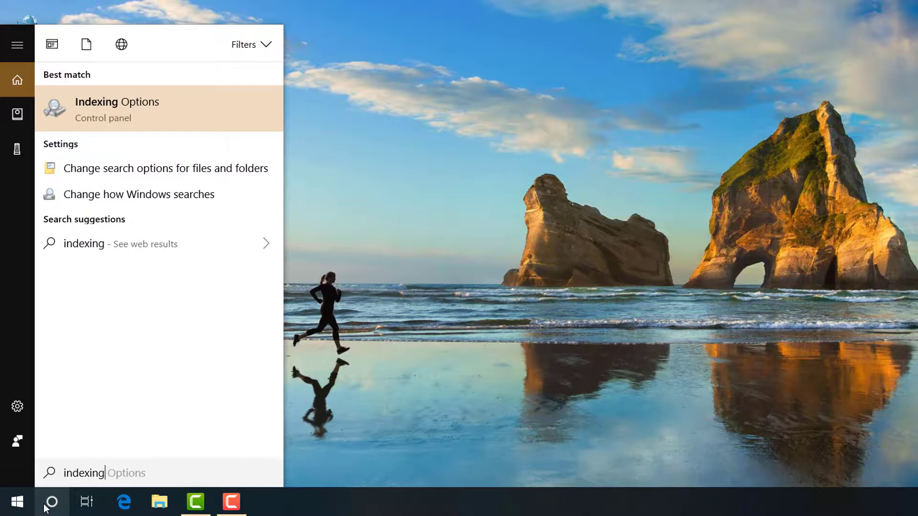
pyautogui.click(175, 110)
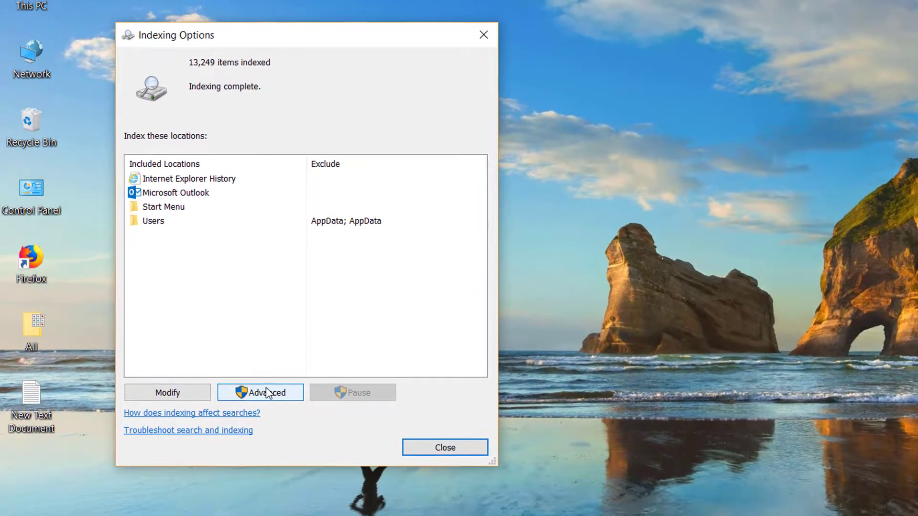
pyautogui.click(227, 319)
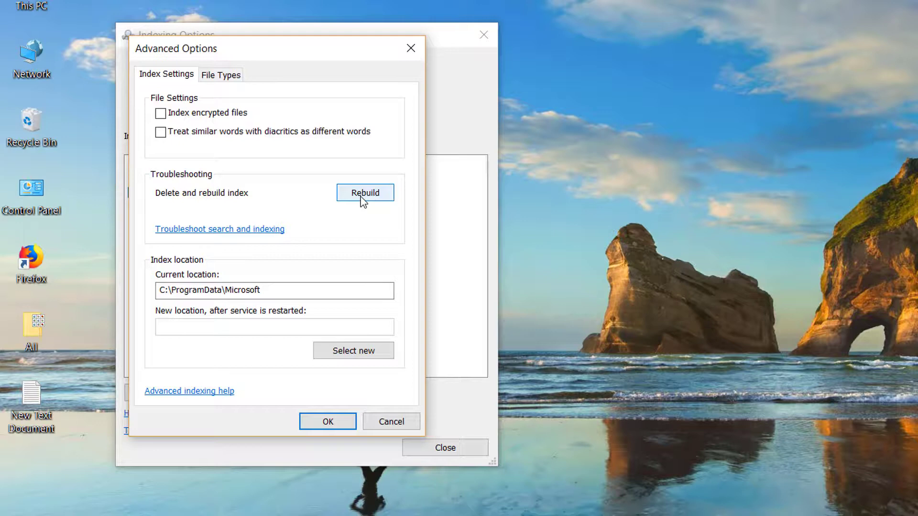
pyautogui.click(390, 424)
pyautogui.click(431, 447)
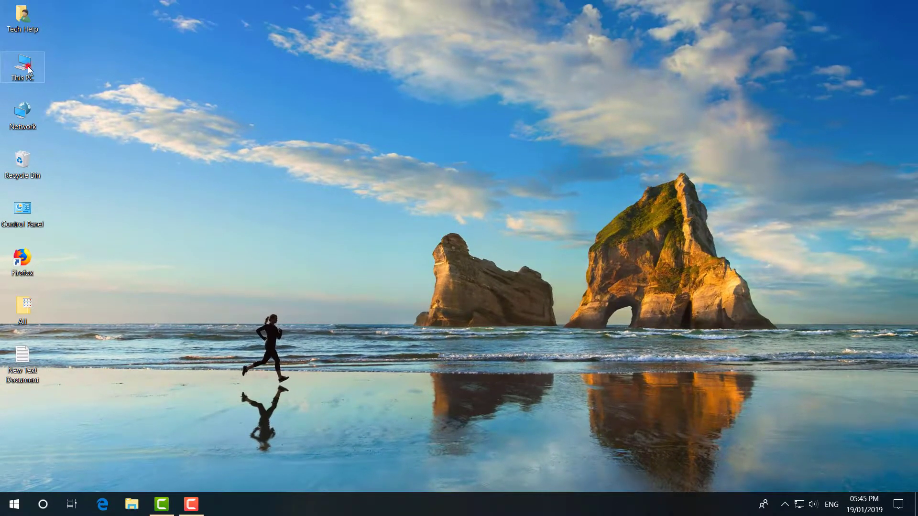
# Open This PC, bring up Folder Options from Quick access, and move the dialog to screen centre.
pyautogui.doubleClick(31, 6)
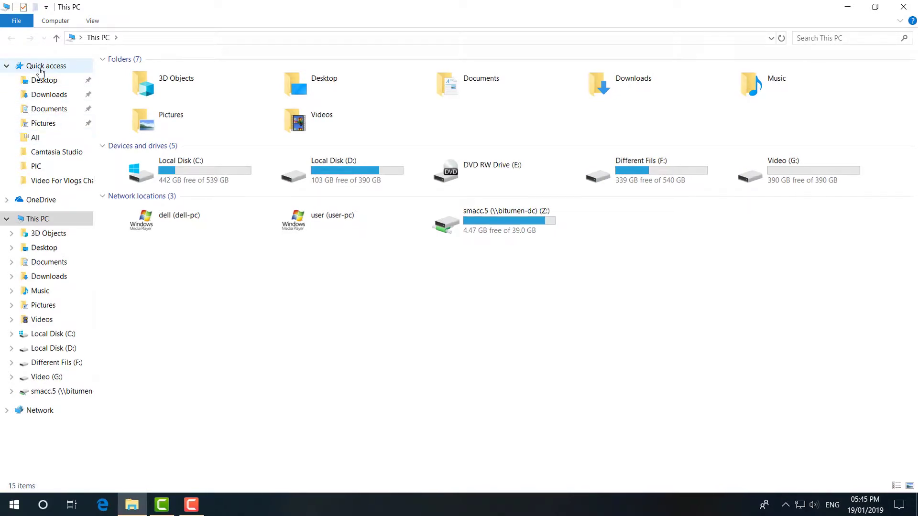
pyautogui.rightClick(53, 85)
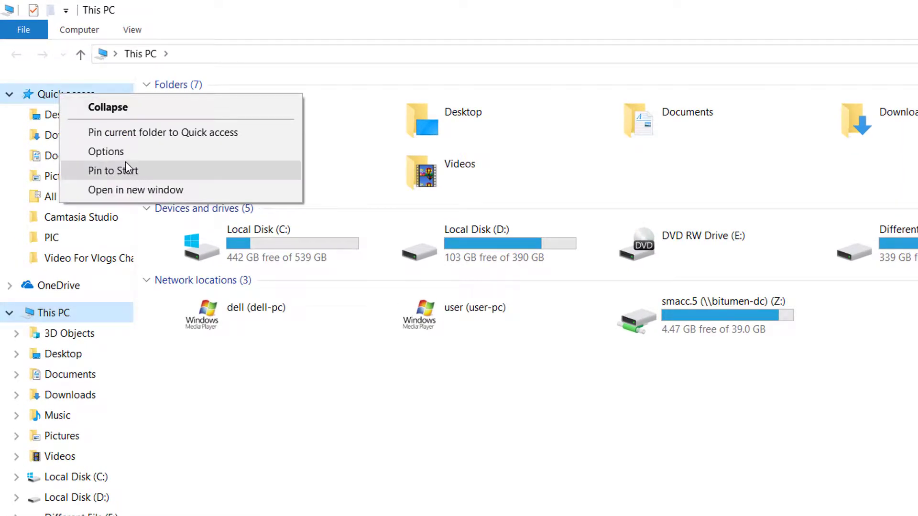
pyautogui.click(123, 151)
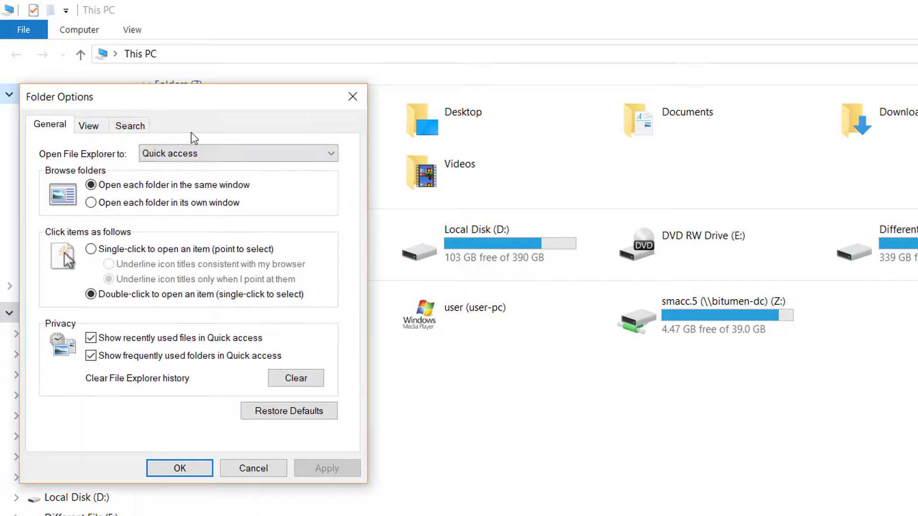
pyautogui.click(184, 106)
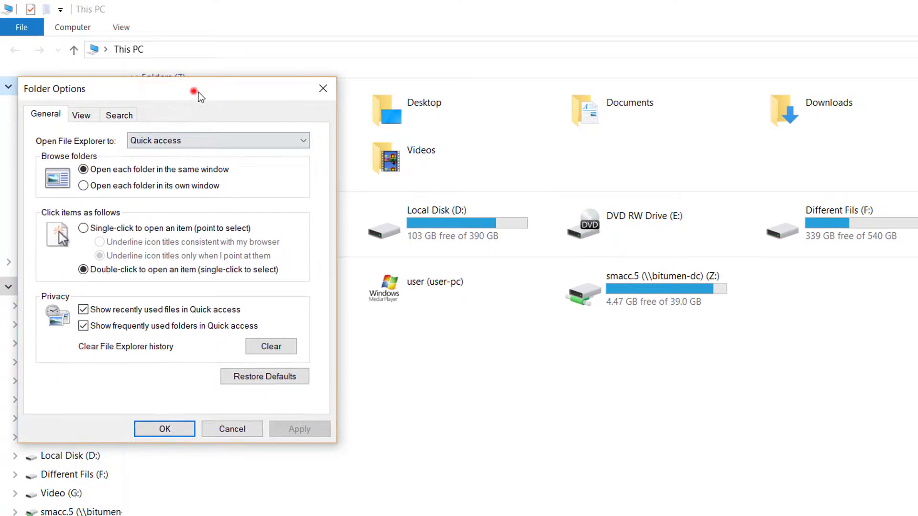
pyautogui.moveTo(198, 95); pyautogui.dragTo(448, 166)
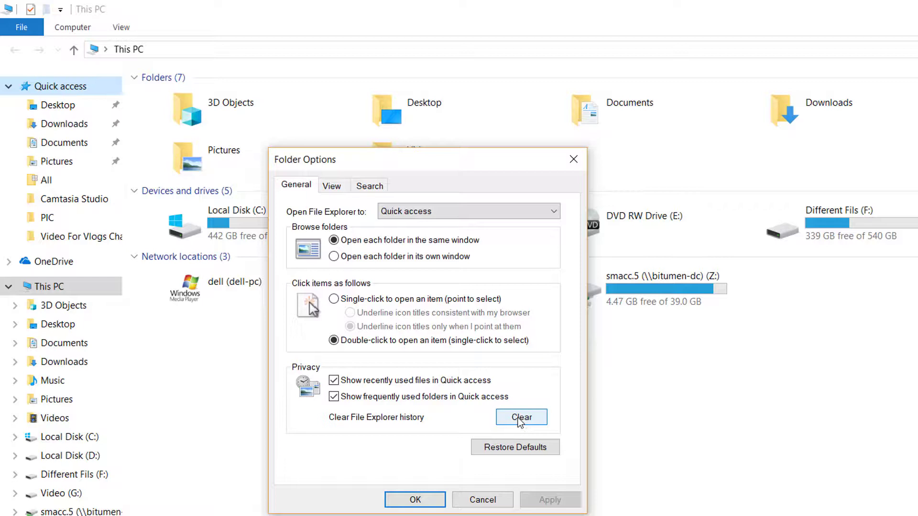
# On the View tab, enable 'Launch folder windows in a separate process' and close Folder Options.
pyautogui.click(332, 186)
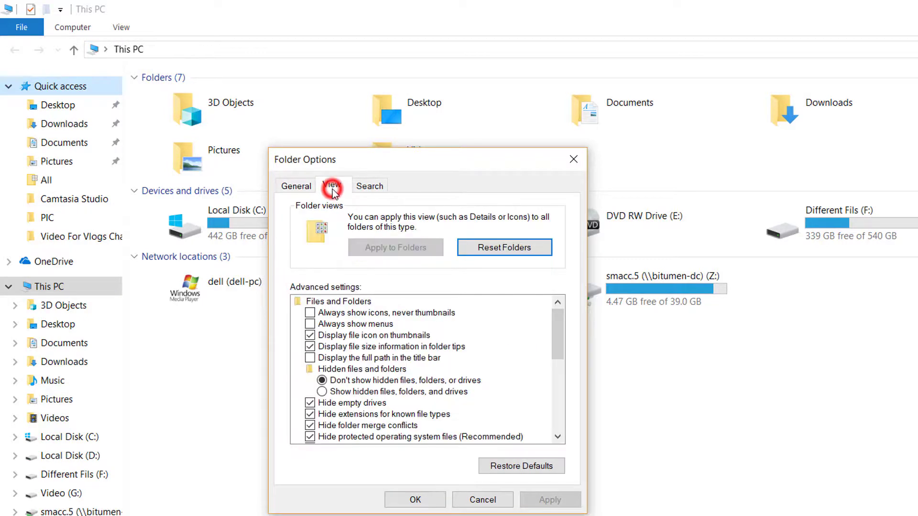
pyautogui.moveTo(558, 339); pyautogui.dragTo(560, 362)
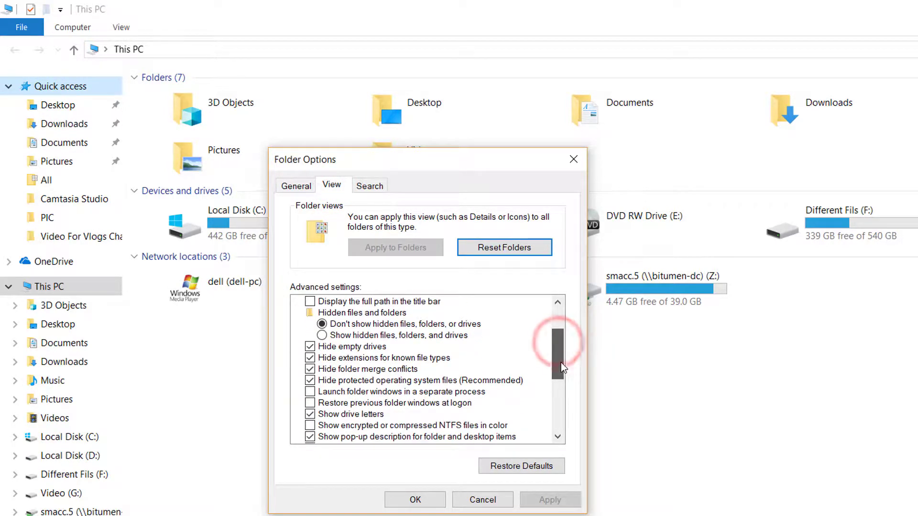
pyautogui.click(312, 392)
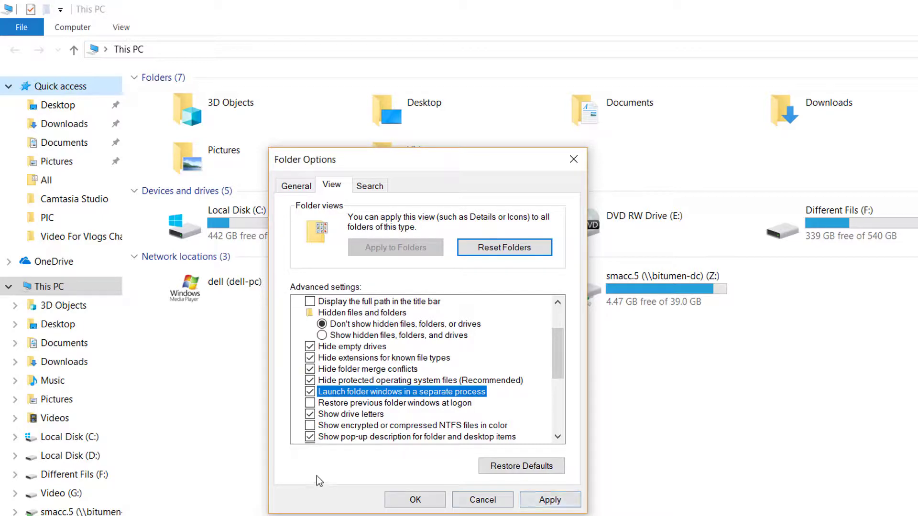
pyautogui.click(470, 500)
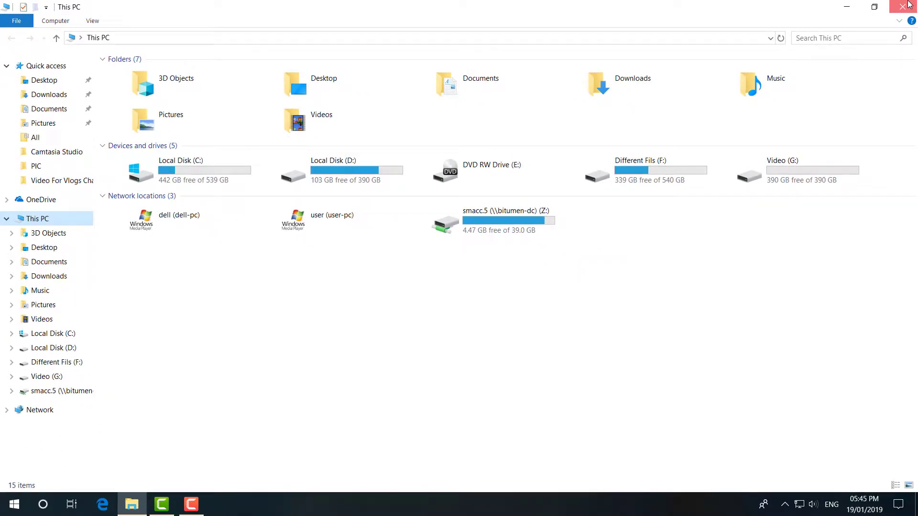
# Reopen This PC and bring up the Downloads folder's Properties dialog.
pyautogui.click(908, 5)
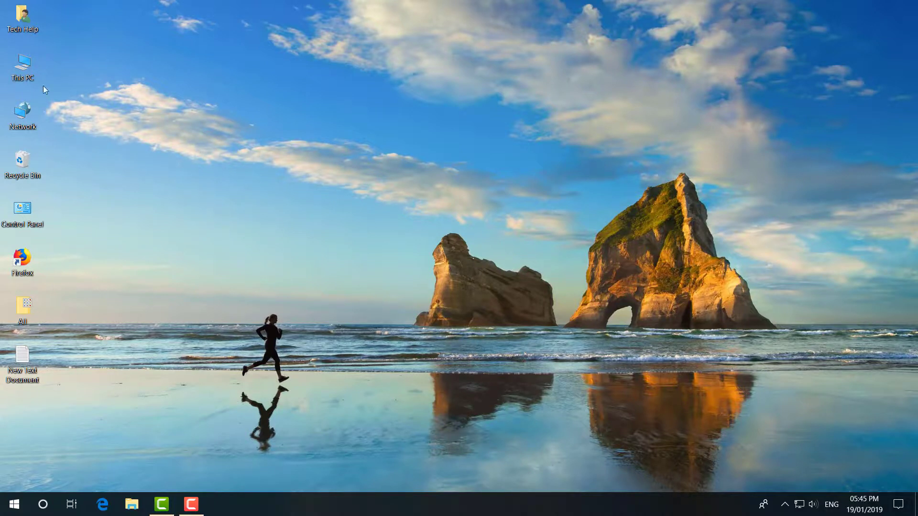
pyautogui.doubleClick(21, 63)
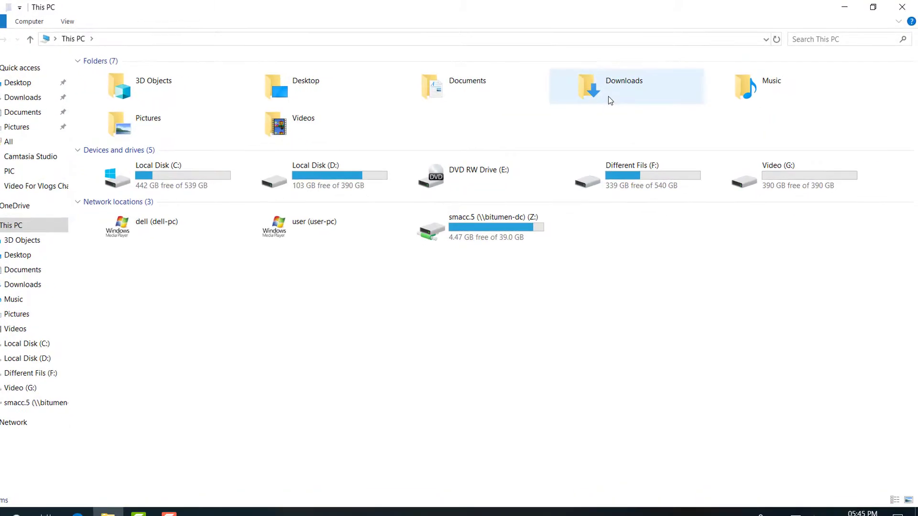
pyautogui.rightClick(620, 93)
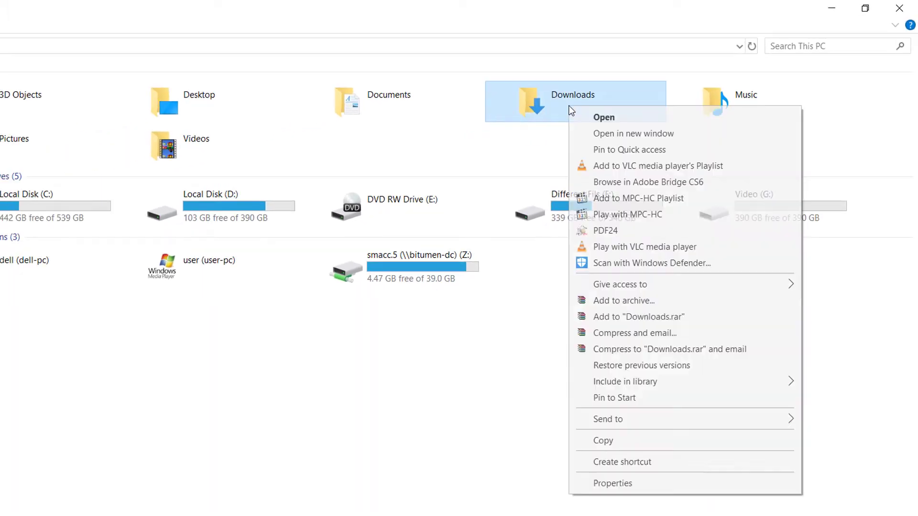
pyautogui.click(614, 480)
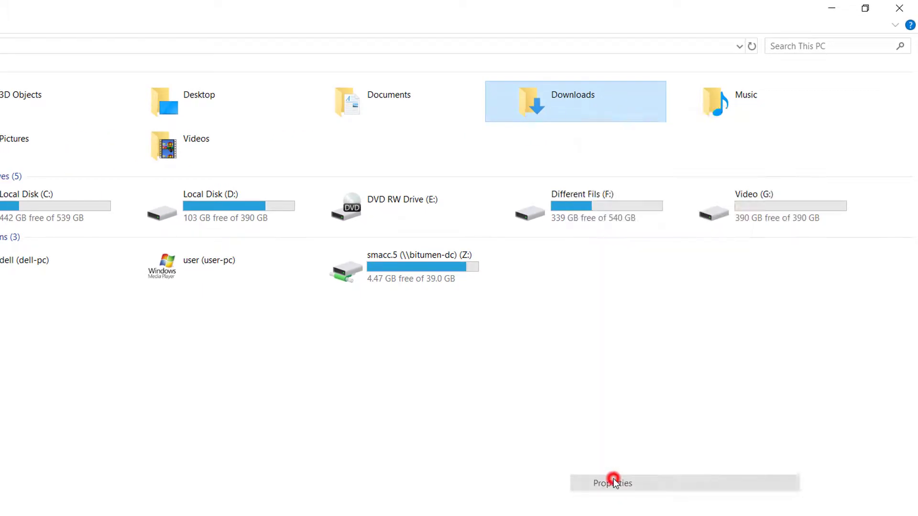
# Untick 'Allow files in this folder to have contents indexed' in Downloads' Advanced Attributes and confirm.
pyautogui.moveTo(691, 119); pyautogui.dragTo(386, 138)
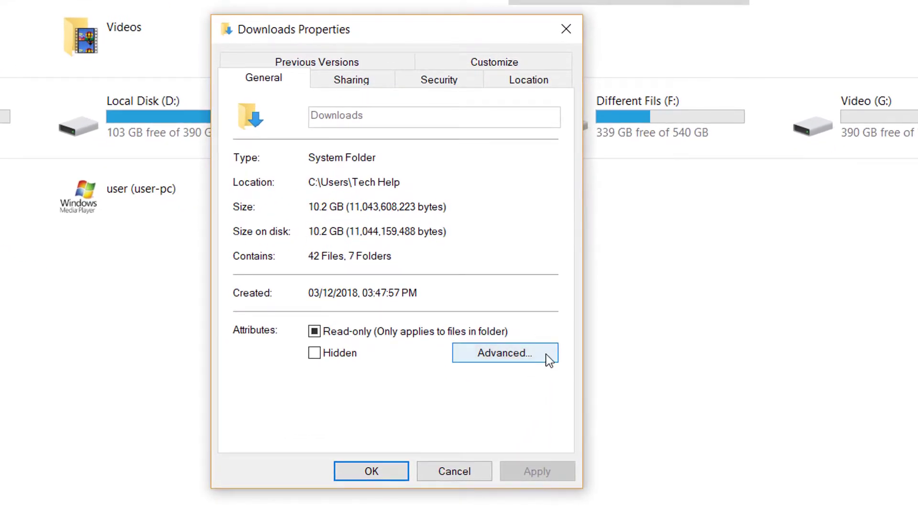
pyautogui.click(515, 359)
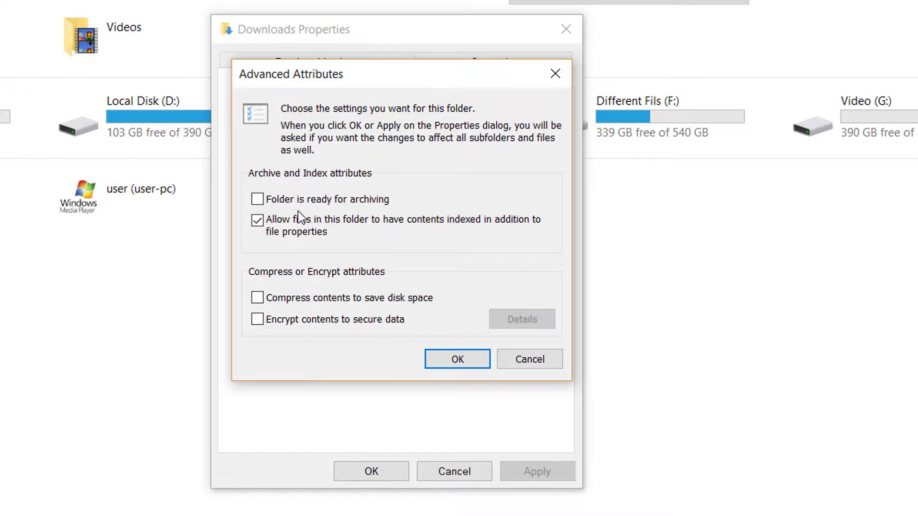
pyautogui.click(257, 221)
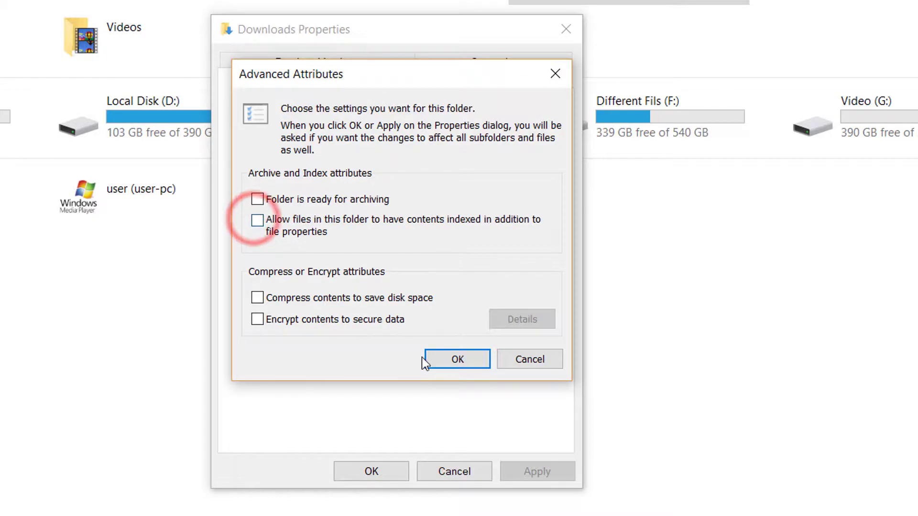
pyautogui.click(454, 362)
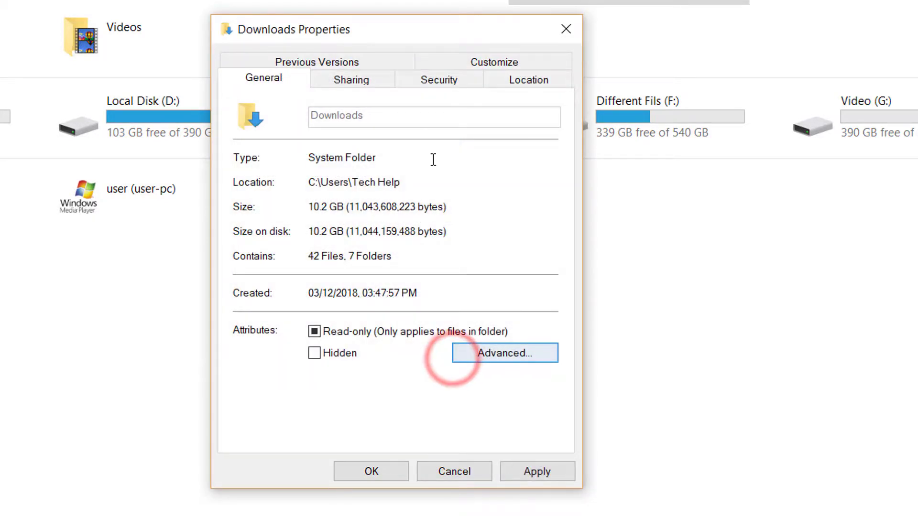
# Set 'Optimize this folder for' to General items on the Customize tab and close Properties.
pyautogui.click(492, 66)
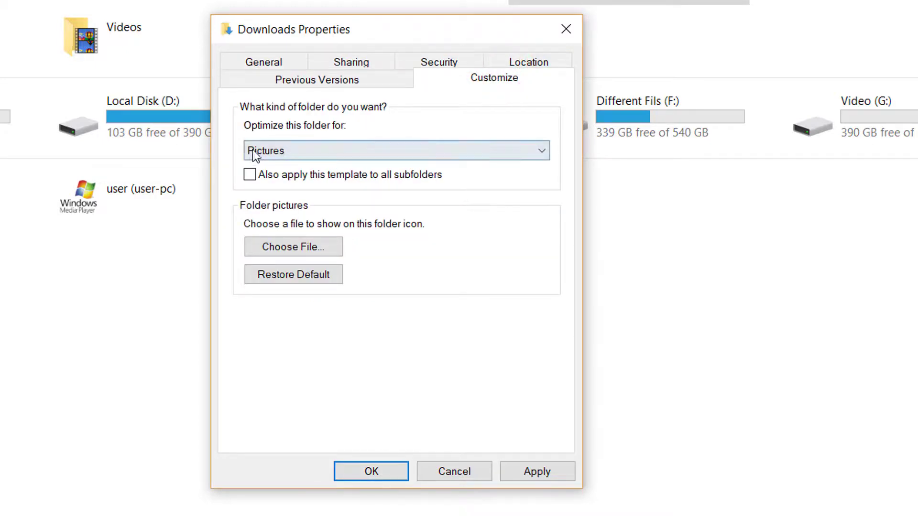
pyautogui.click(311, 153)
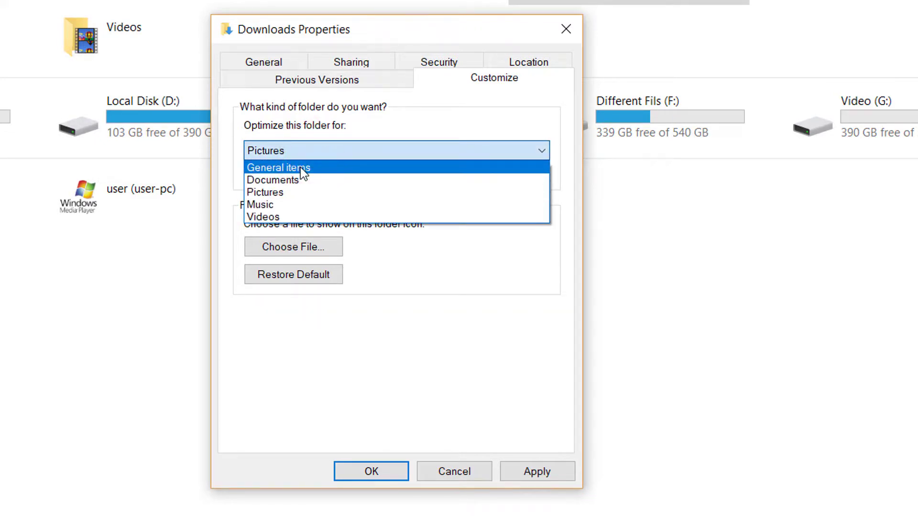
pyautogui.click(300, 168)
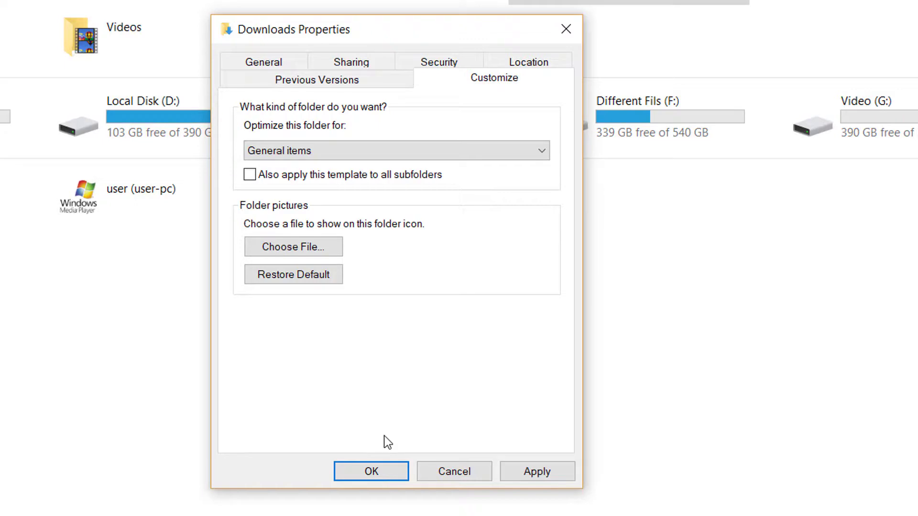
pyautogui.click(472, 470)
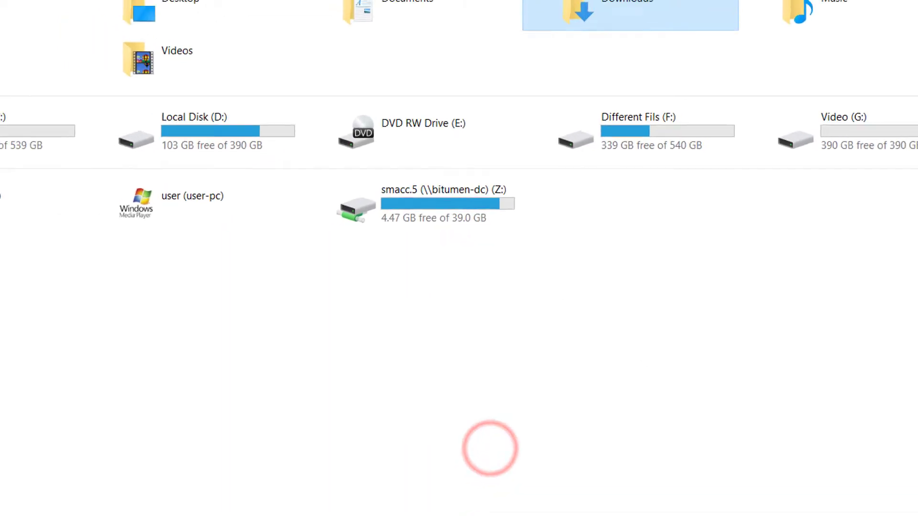
# Close This PC and launch System Configuration by searching 'sys'.
pyautogui.click(906, 6)
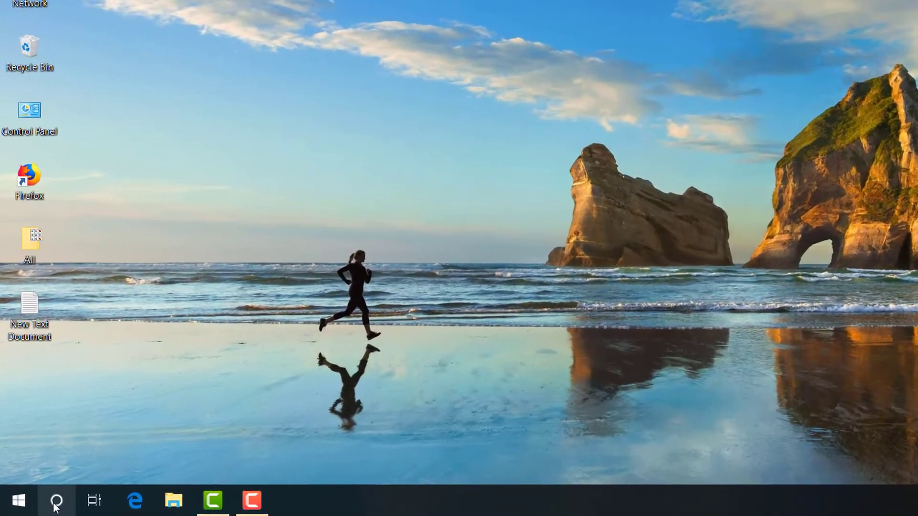
pyautogui.click(43, 504)
pyautogui.write('sys')
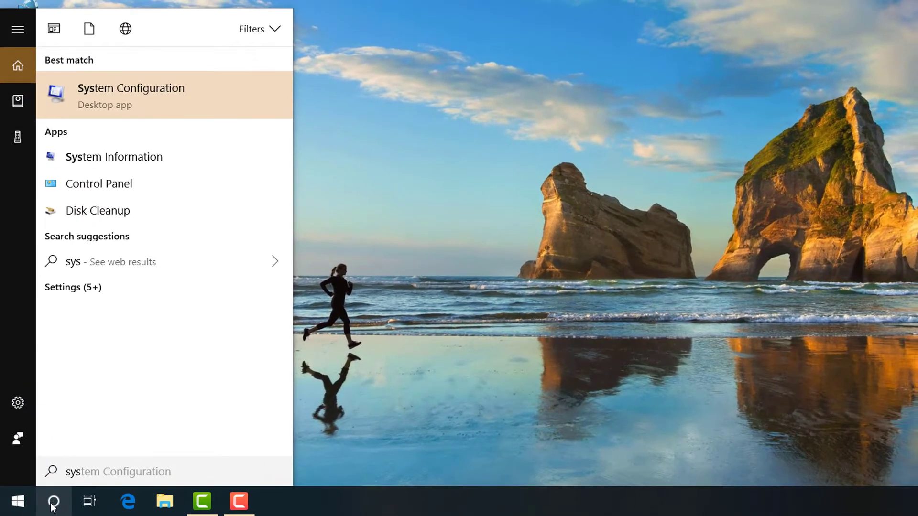
pyautogui.click(148, 101)
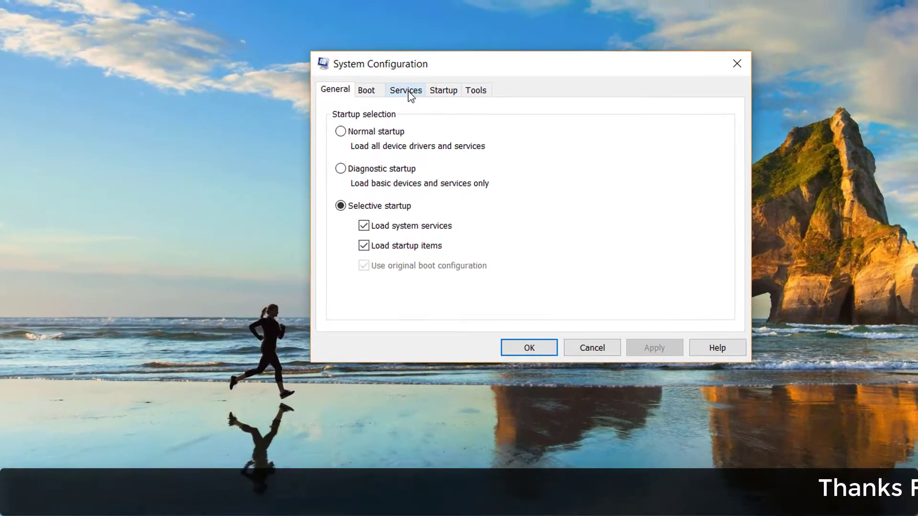
# Untick the Windows Search service on System Configuration's Services tab and apply the change.
pyautogui.click(410, 95)
pyautogui.moveTo(692, 158); pyautogui.dragTo(687, 320)
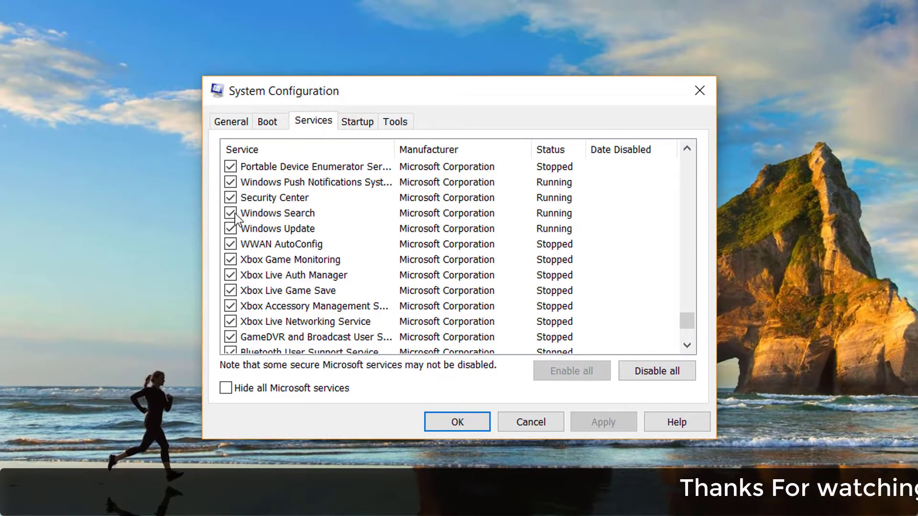
pyautogui.click(230, 214)
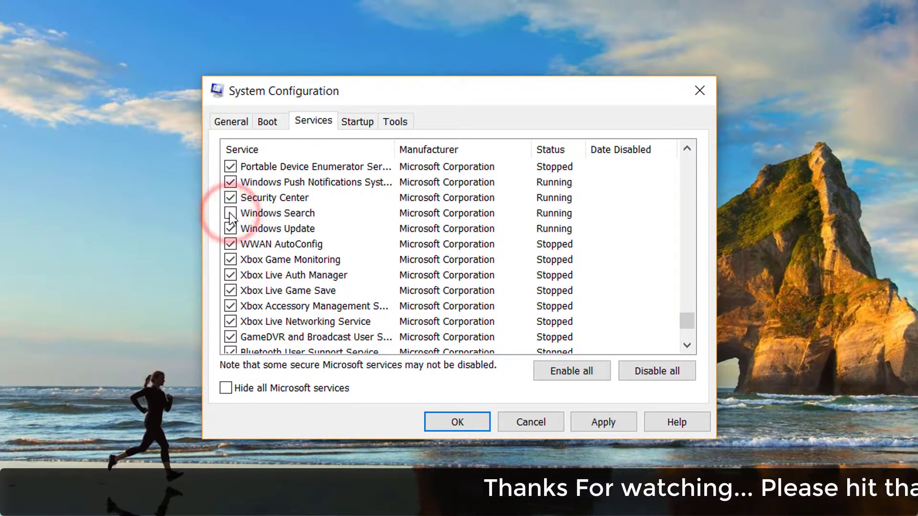
pyautogui.click(603, 423)
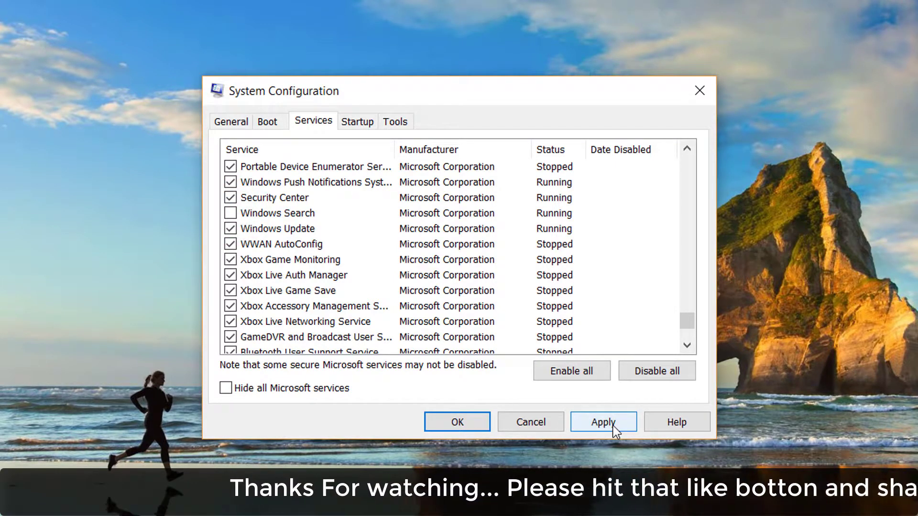